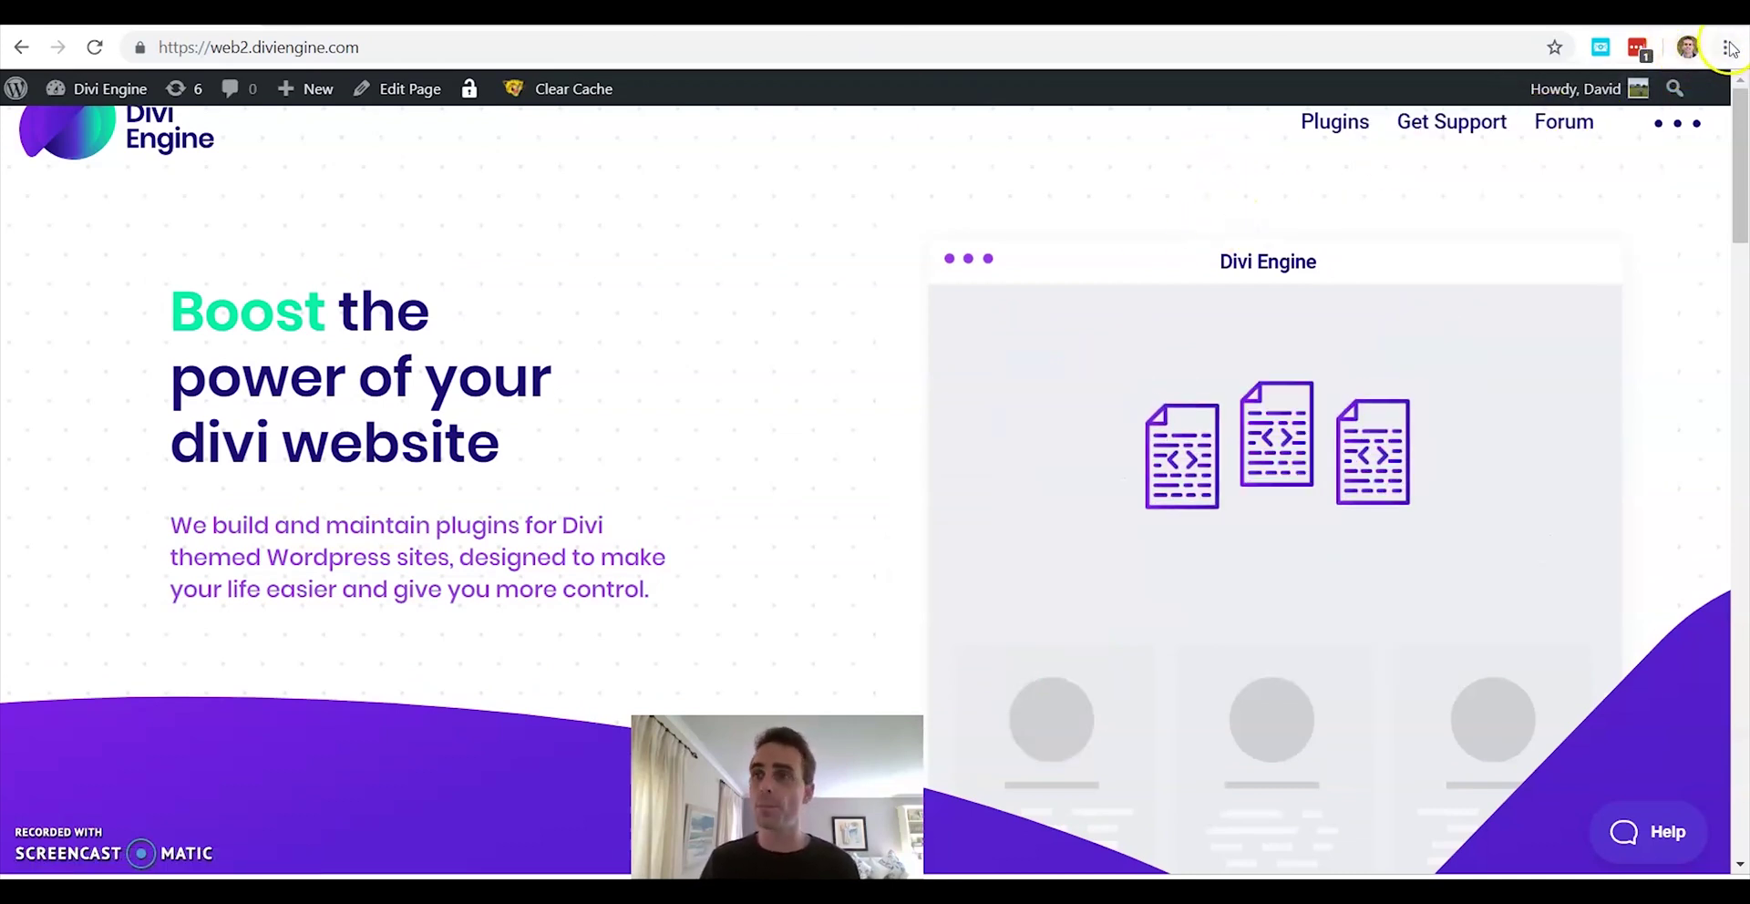
Clear Chrome's cached images and files for the All time range, returning to the Divi Engine homepage.
left_click(1726, 50)
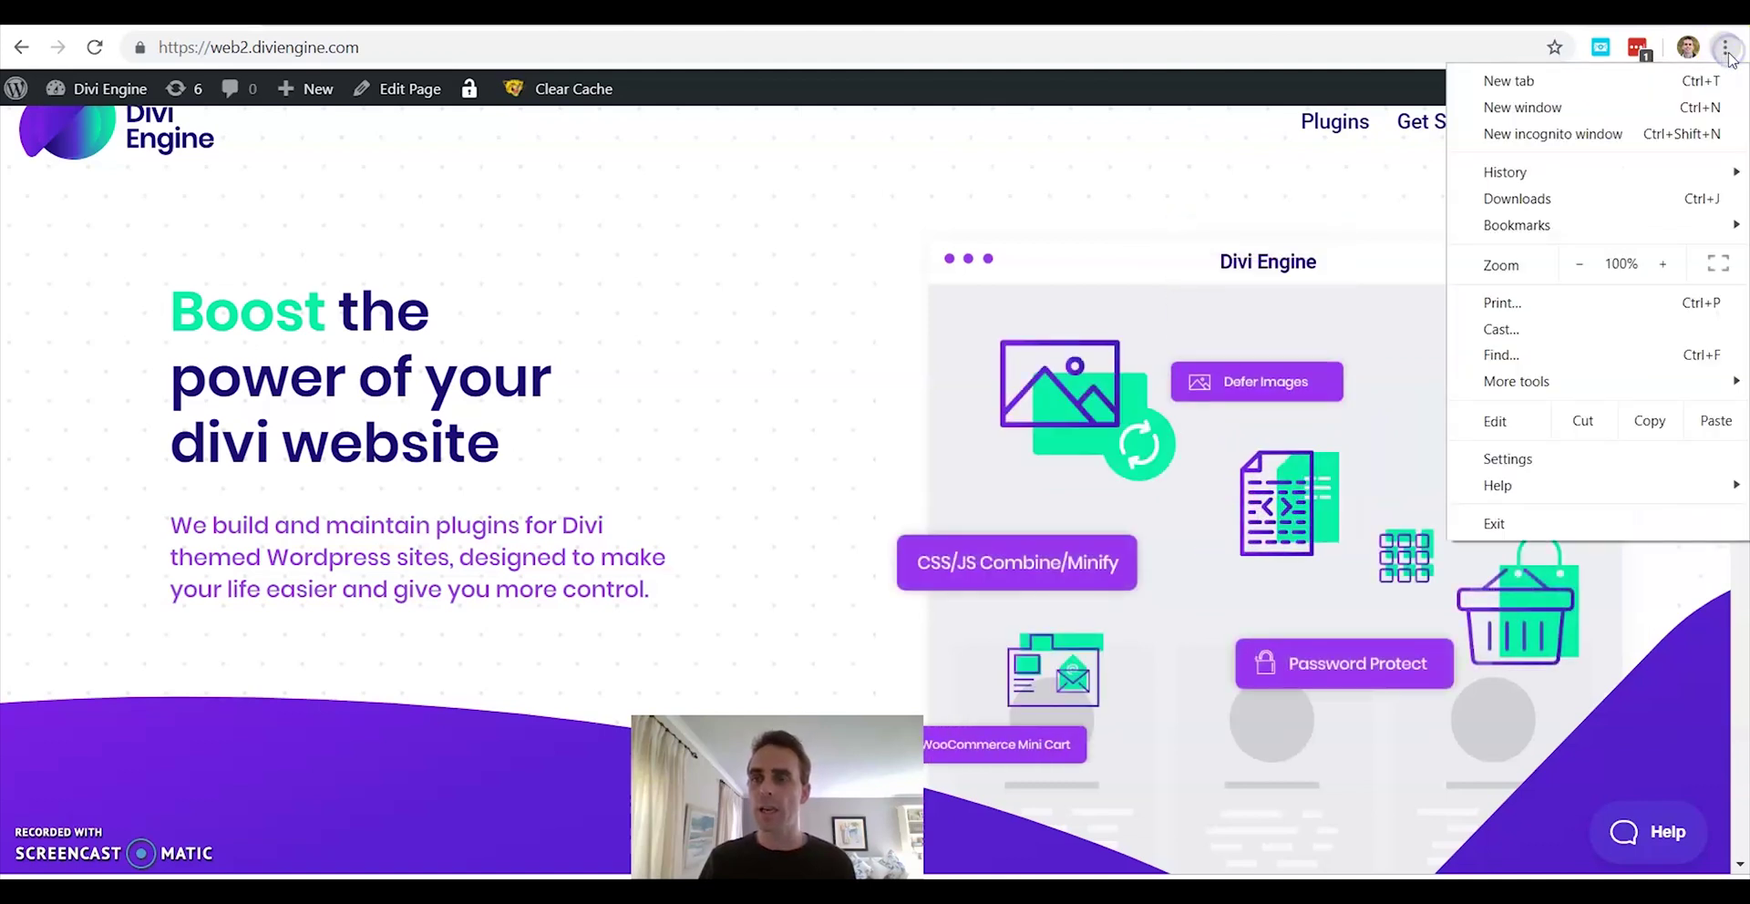
left_click(1534, 386)
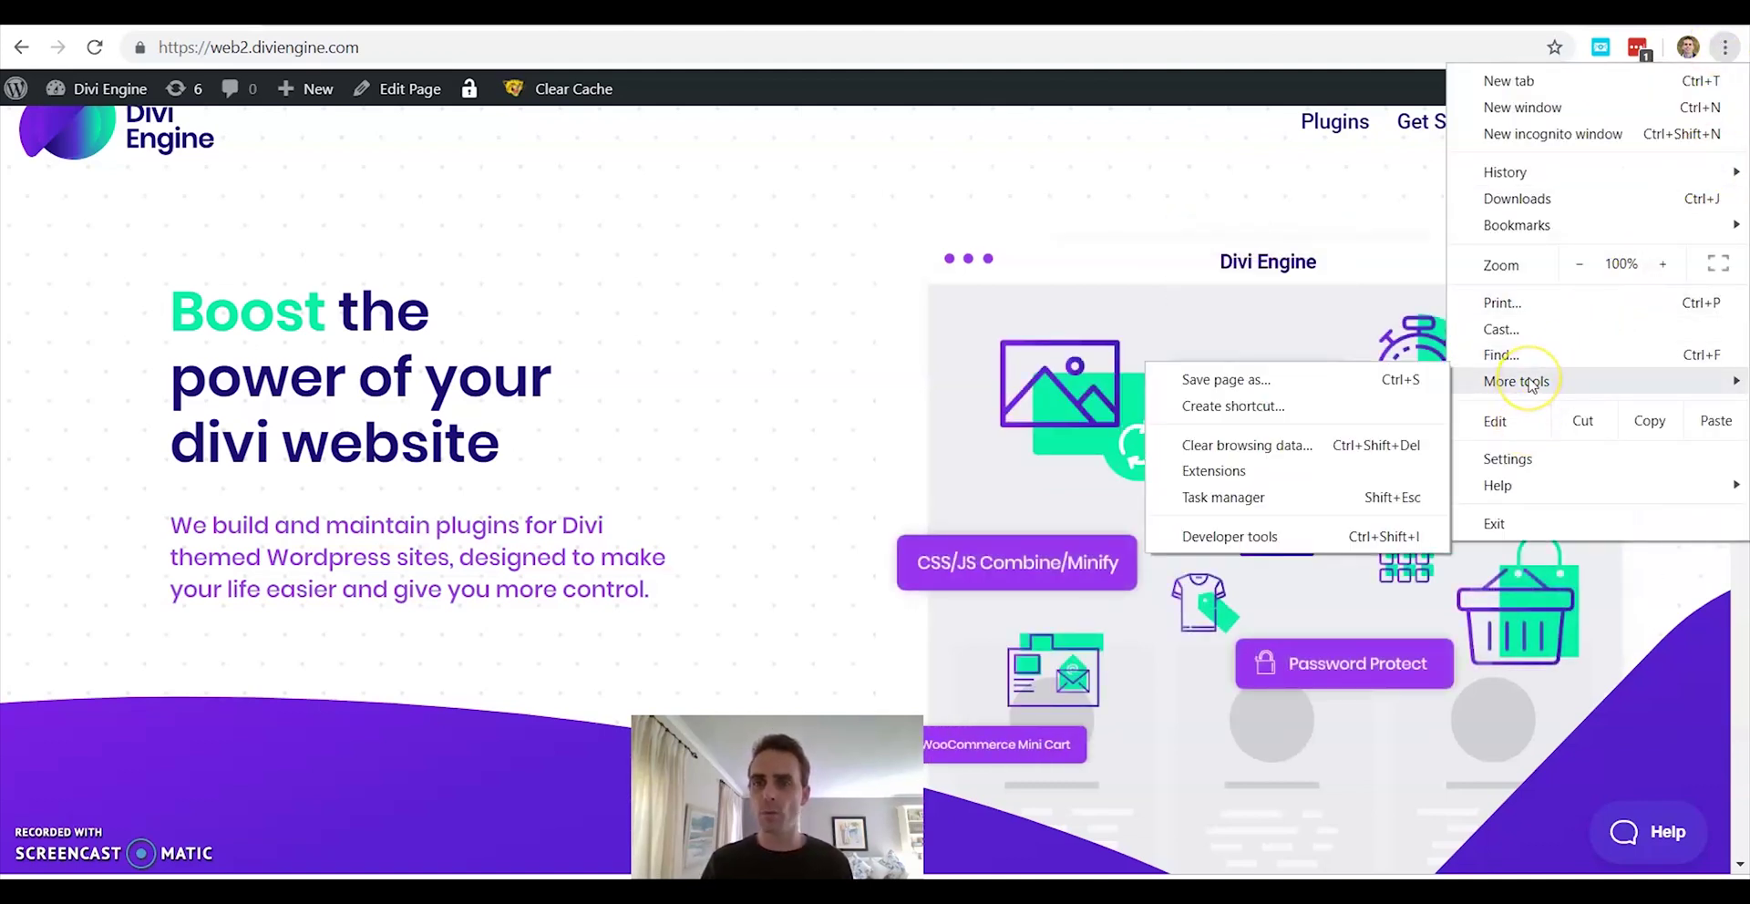
left_click(1247, 445)
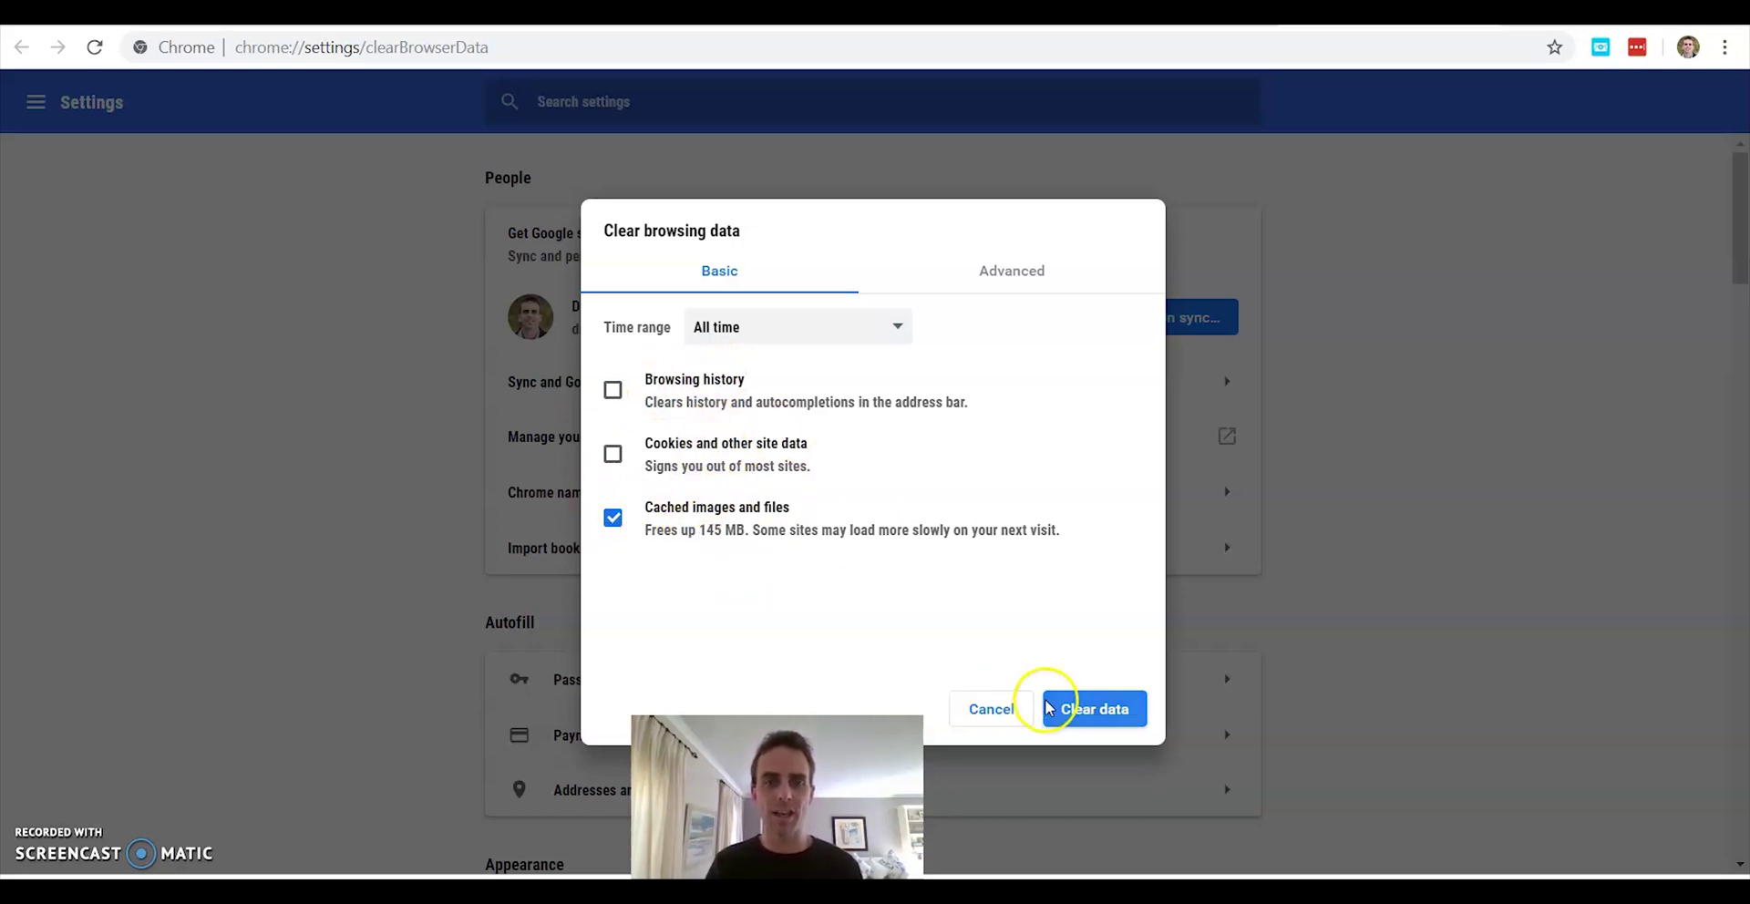
left_click(1080, 720)
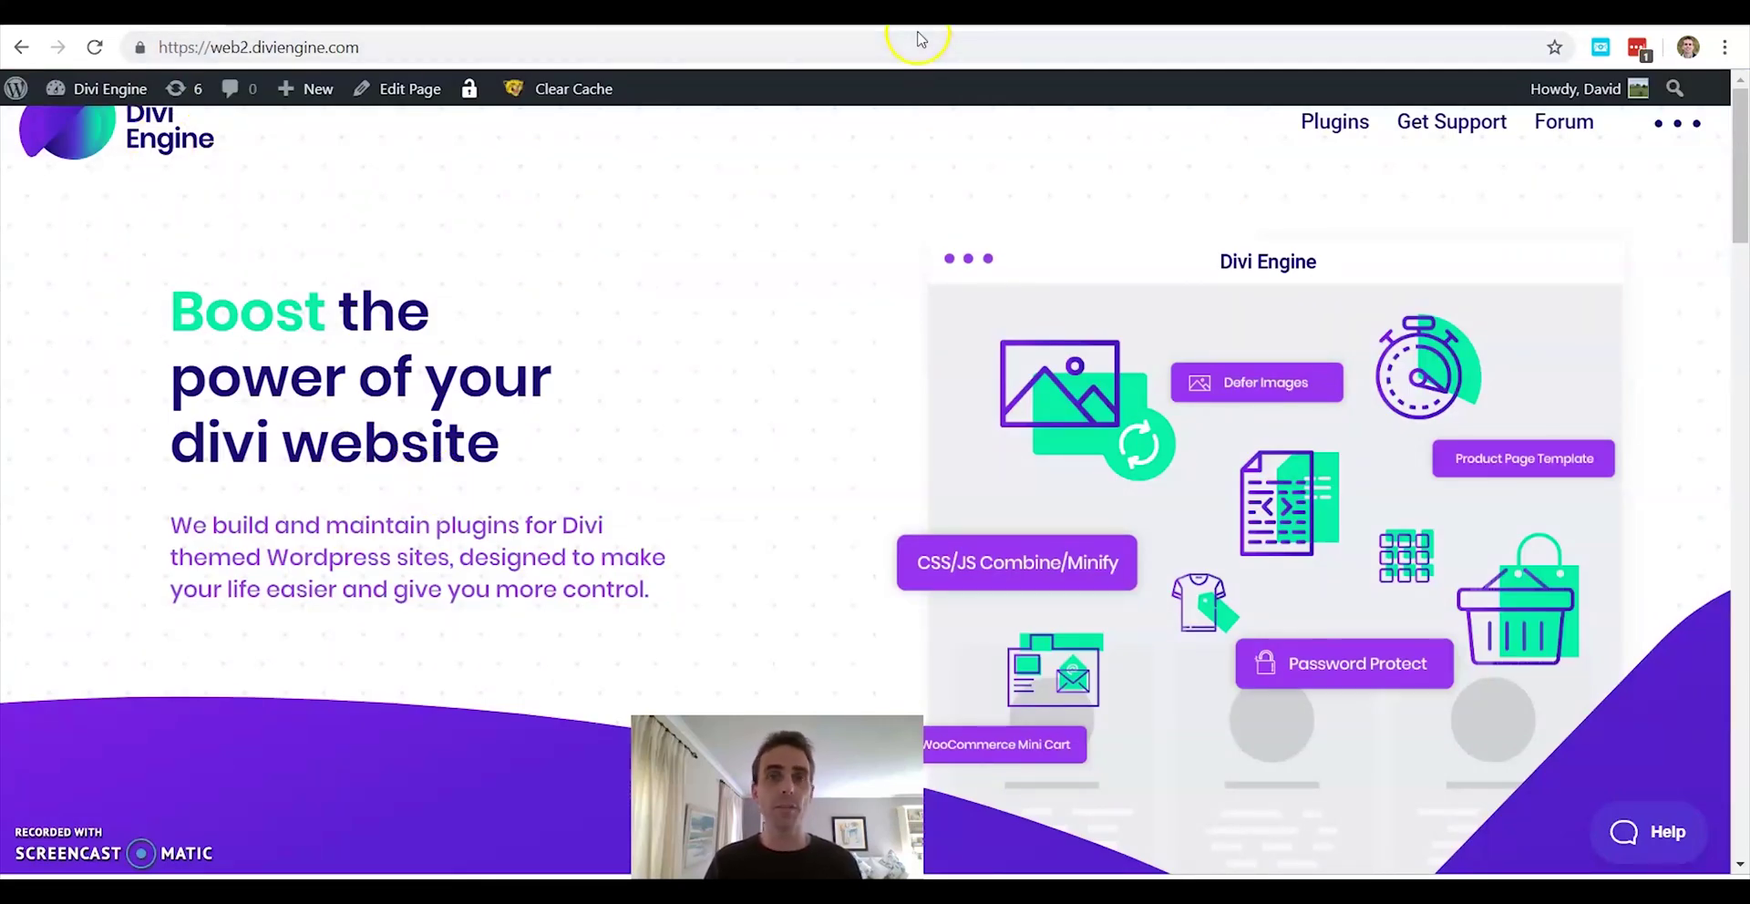
Go fullscreen, open the site's admin dashboard, and delete the site cache via Clear Cache.
key("F11")
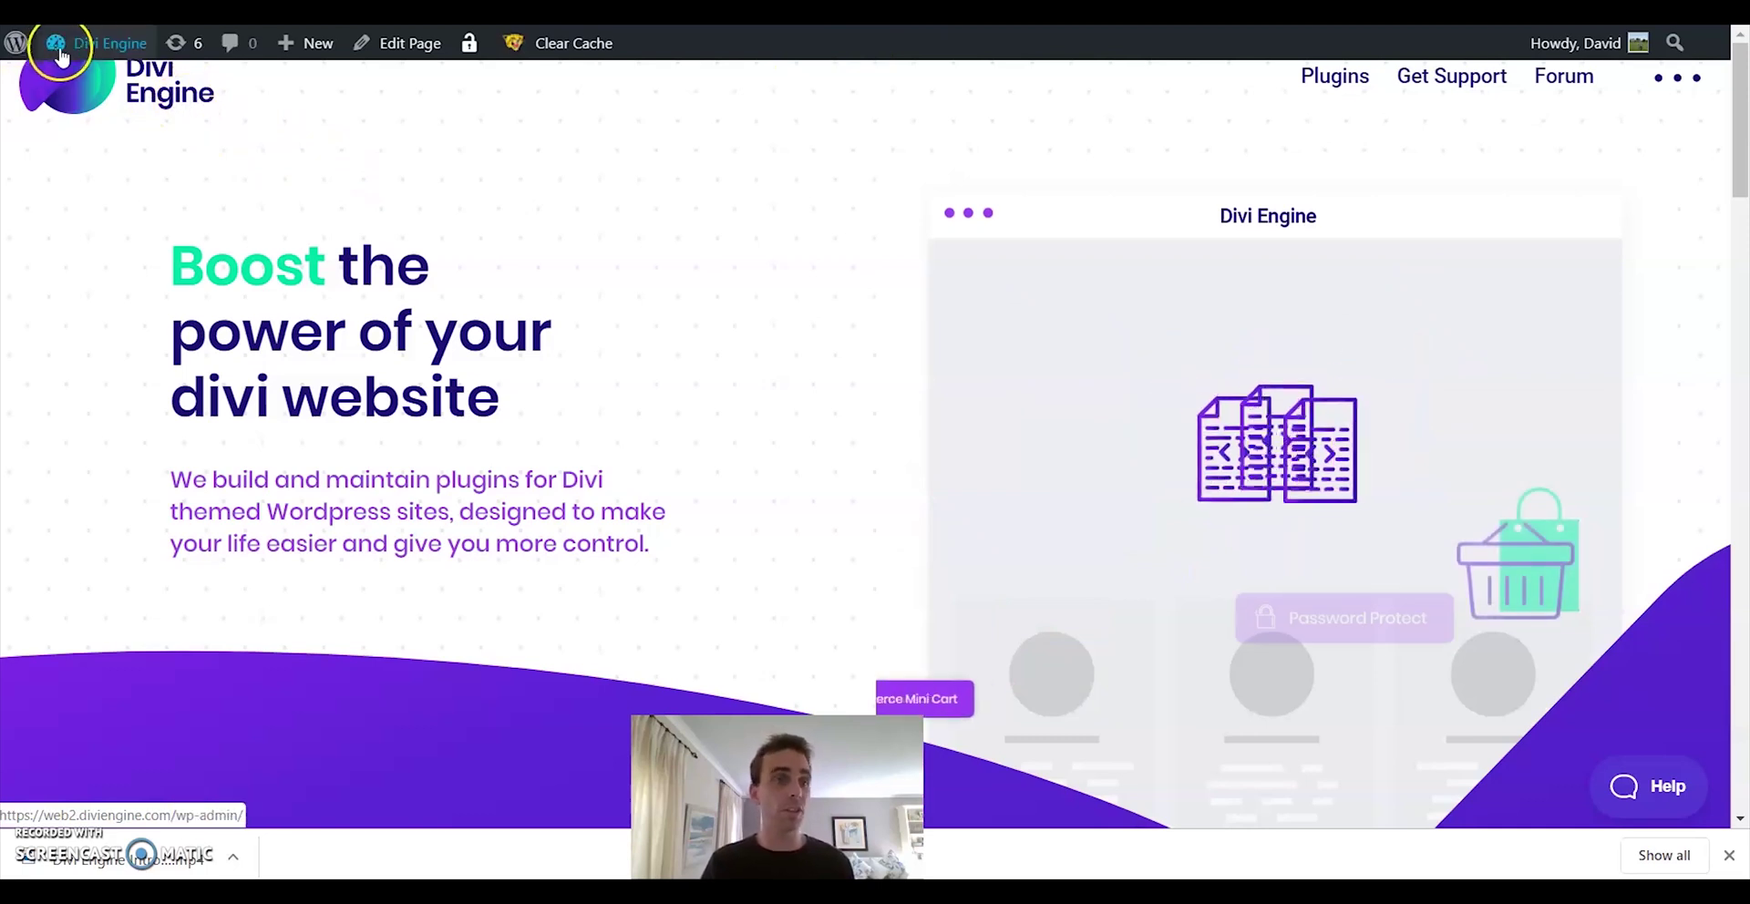
mouse_move(98, 42)
left_click(95, 54)
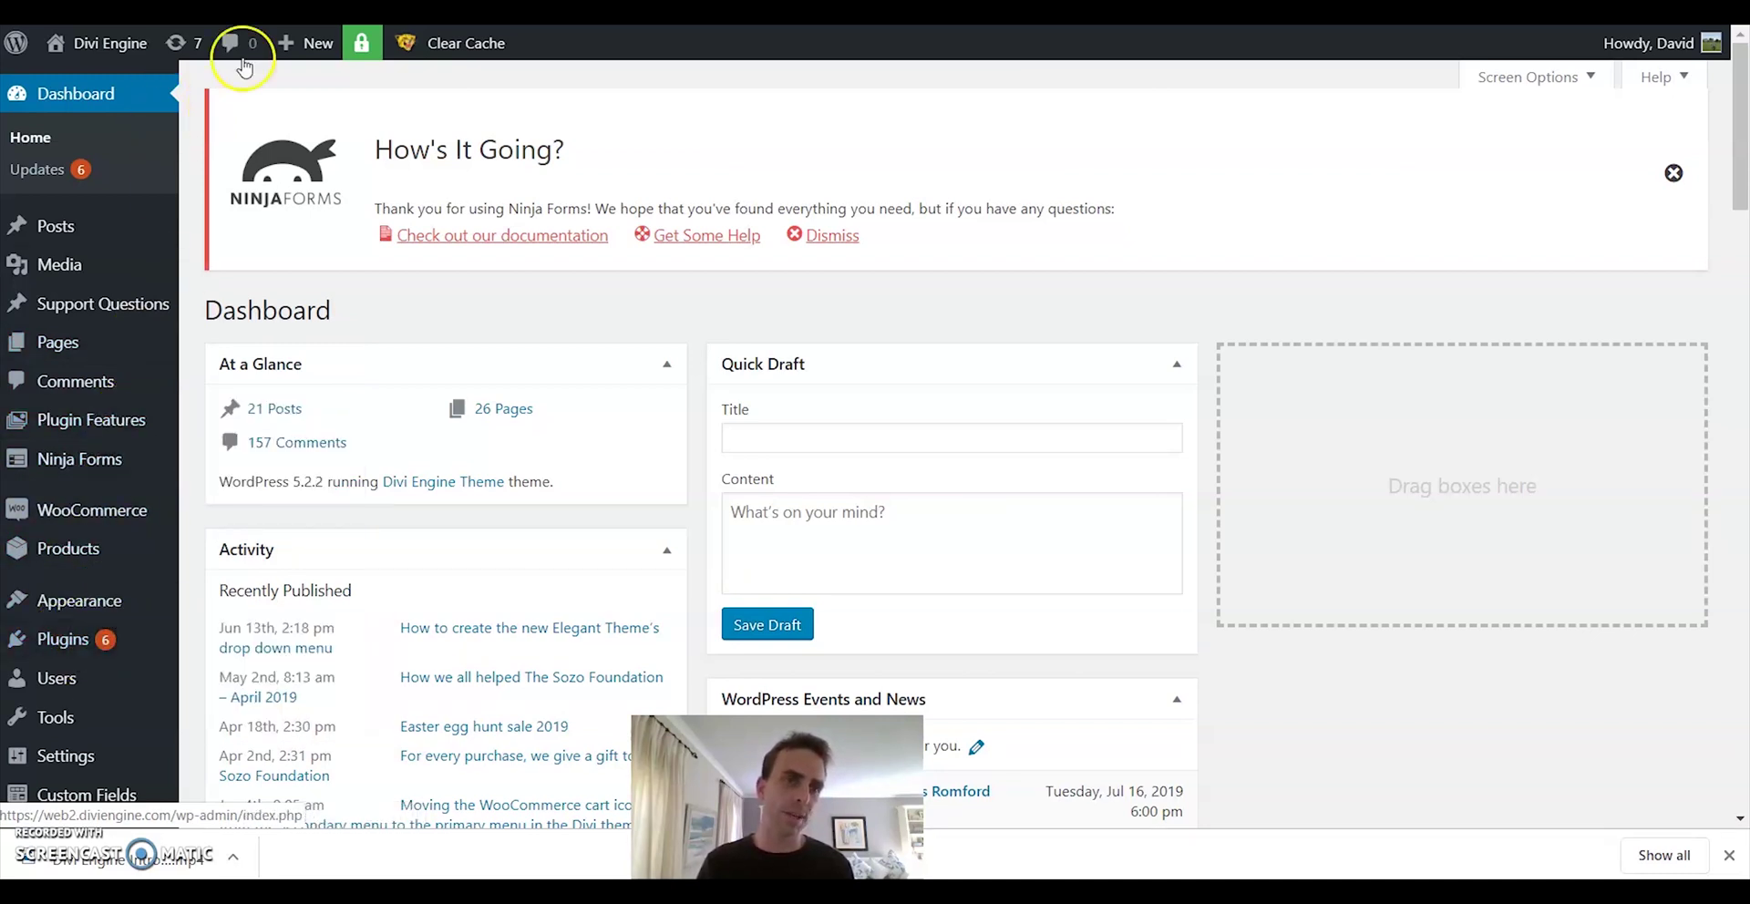
mouse_move(572, 42)
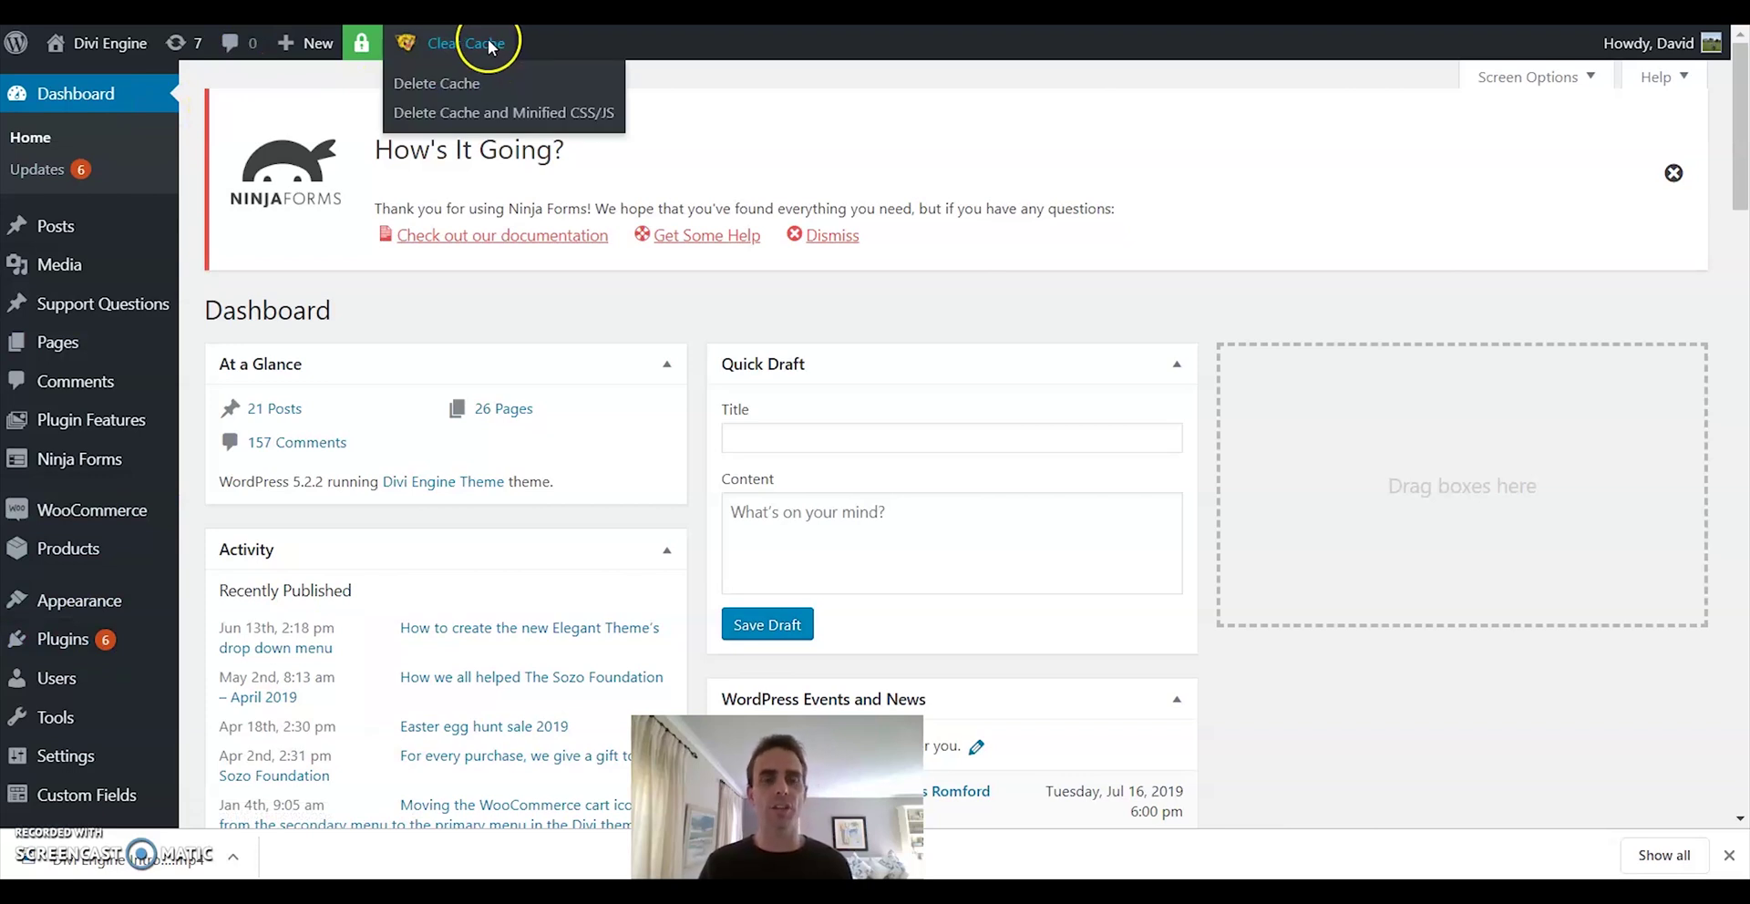
left_click(446, 83)
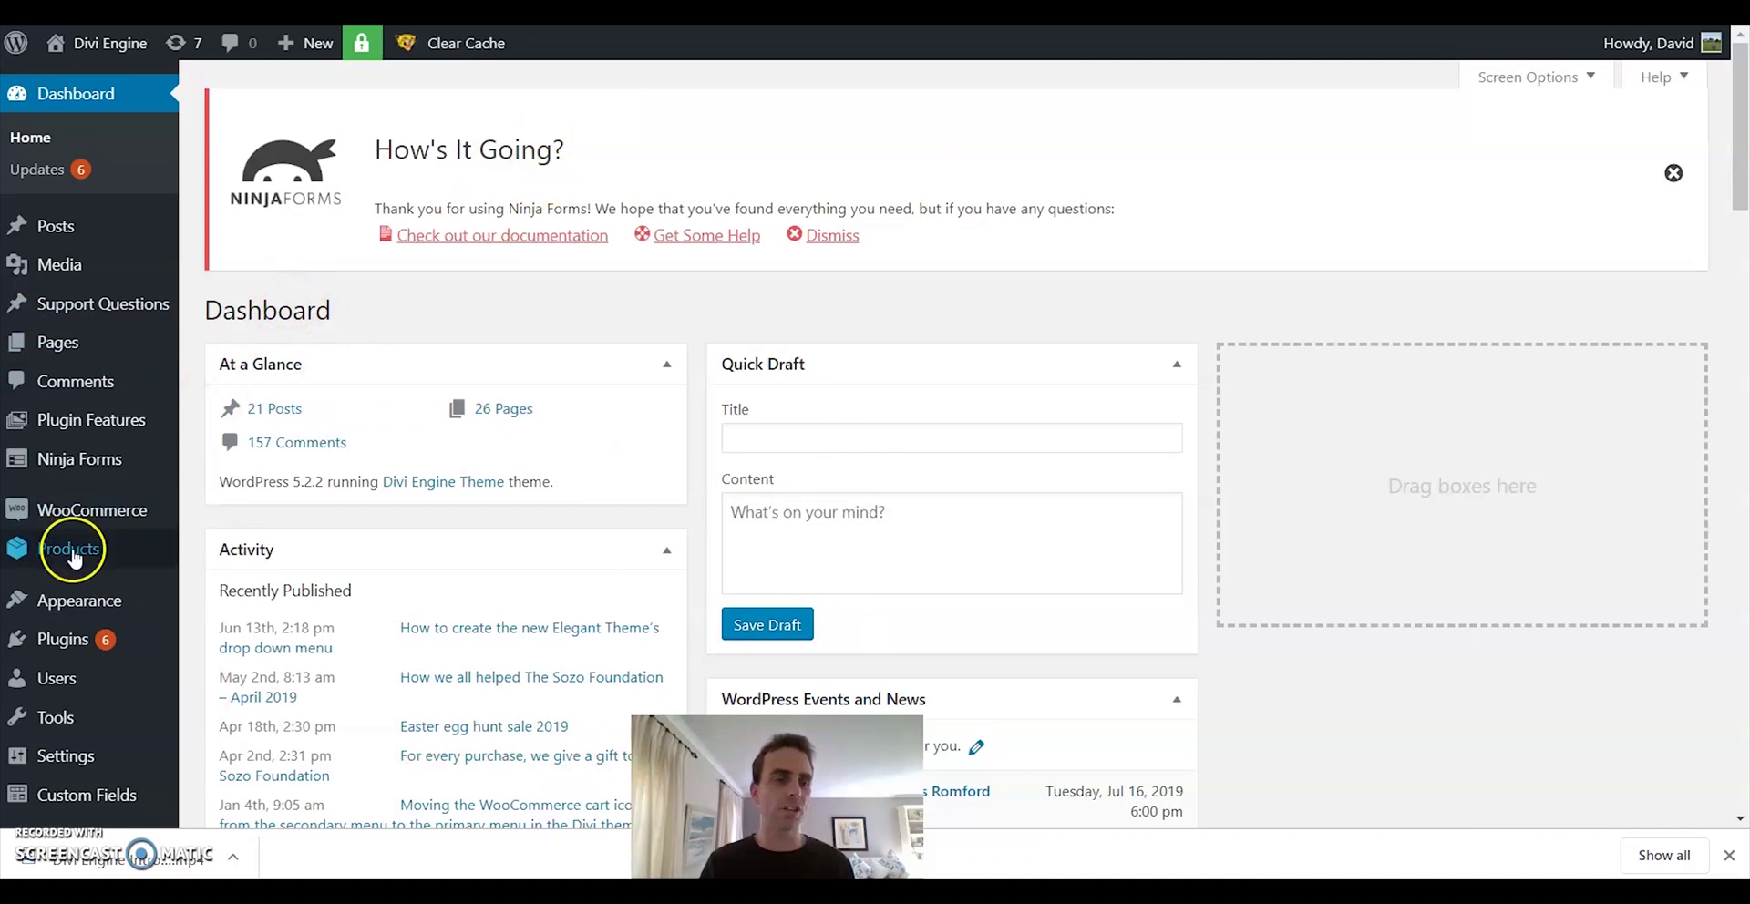
Open Plugins and scroll the installed list to find WP Fastest Cache among active plugins.
mouse_move(63, 638)
left_click(82, 649)
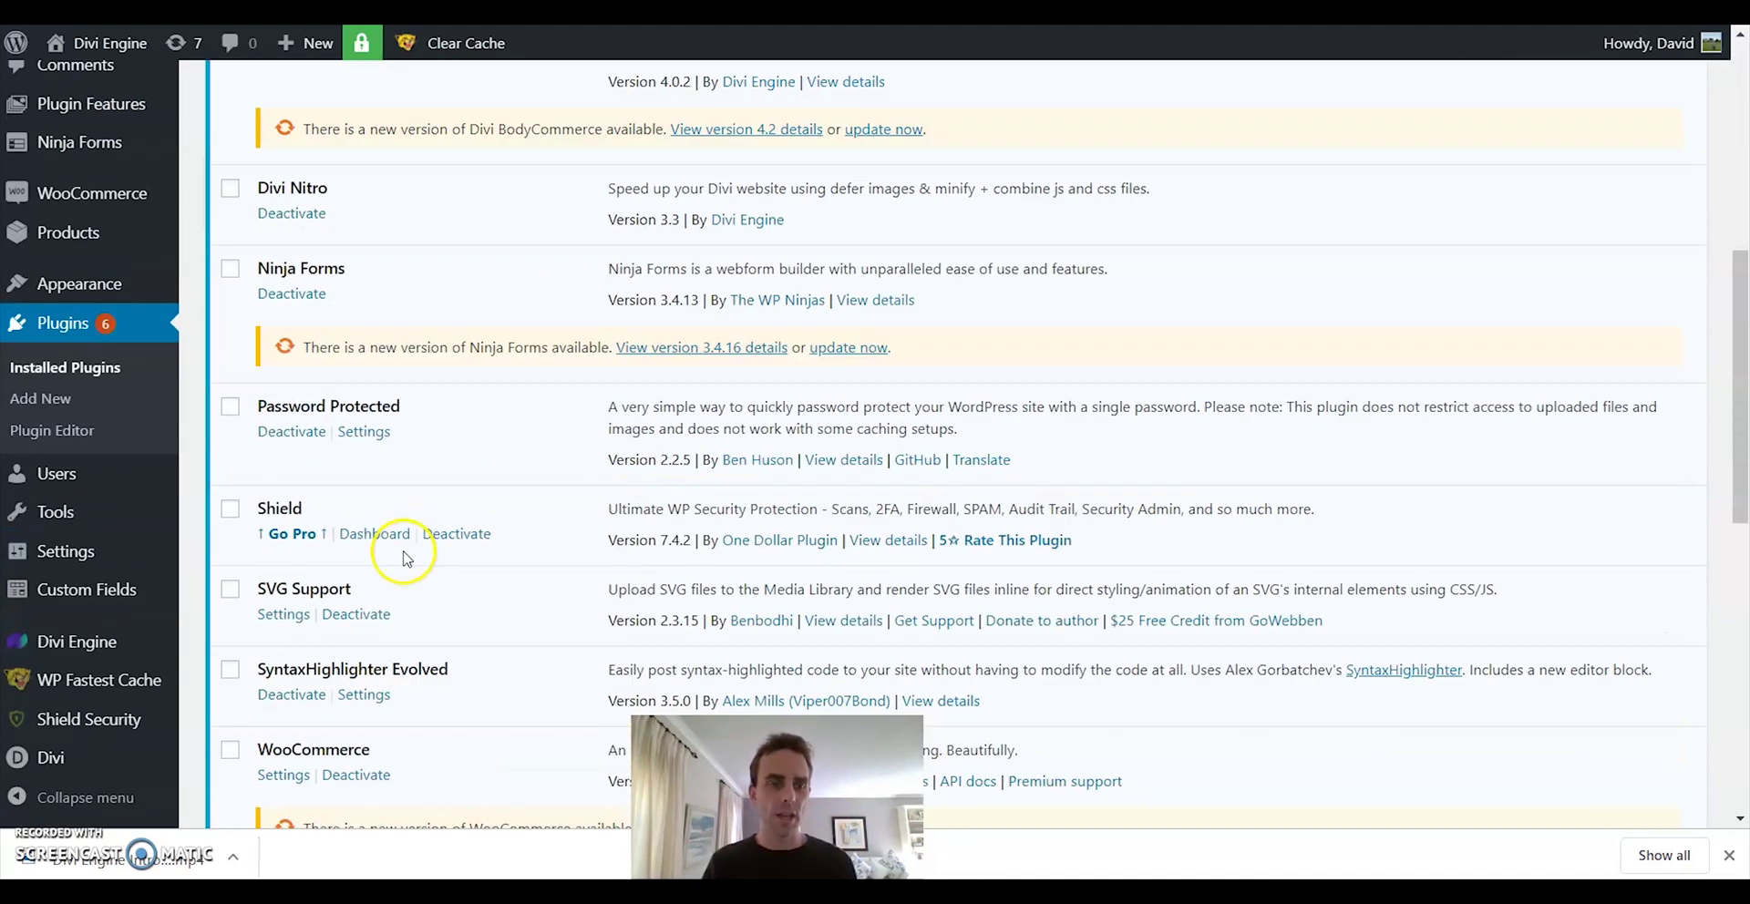
scroll(410, 552, "down", 8)
scroll(410, 565, "down", 8)
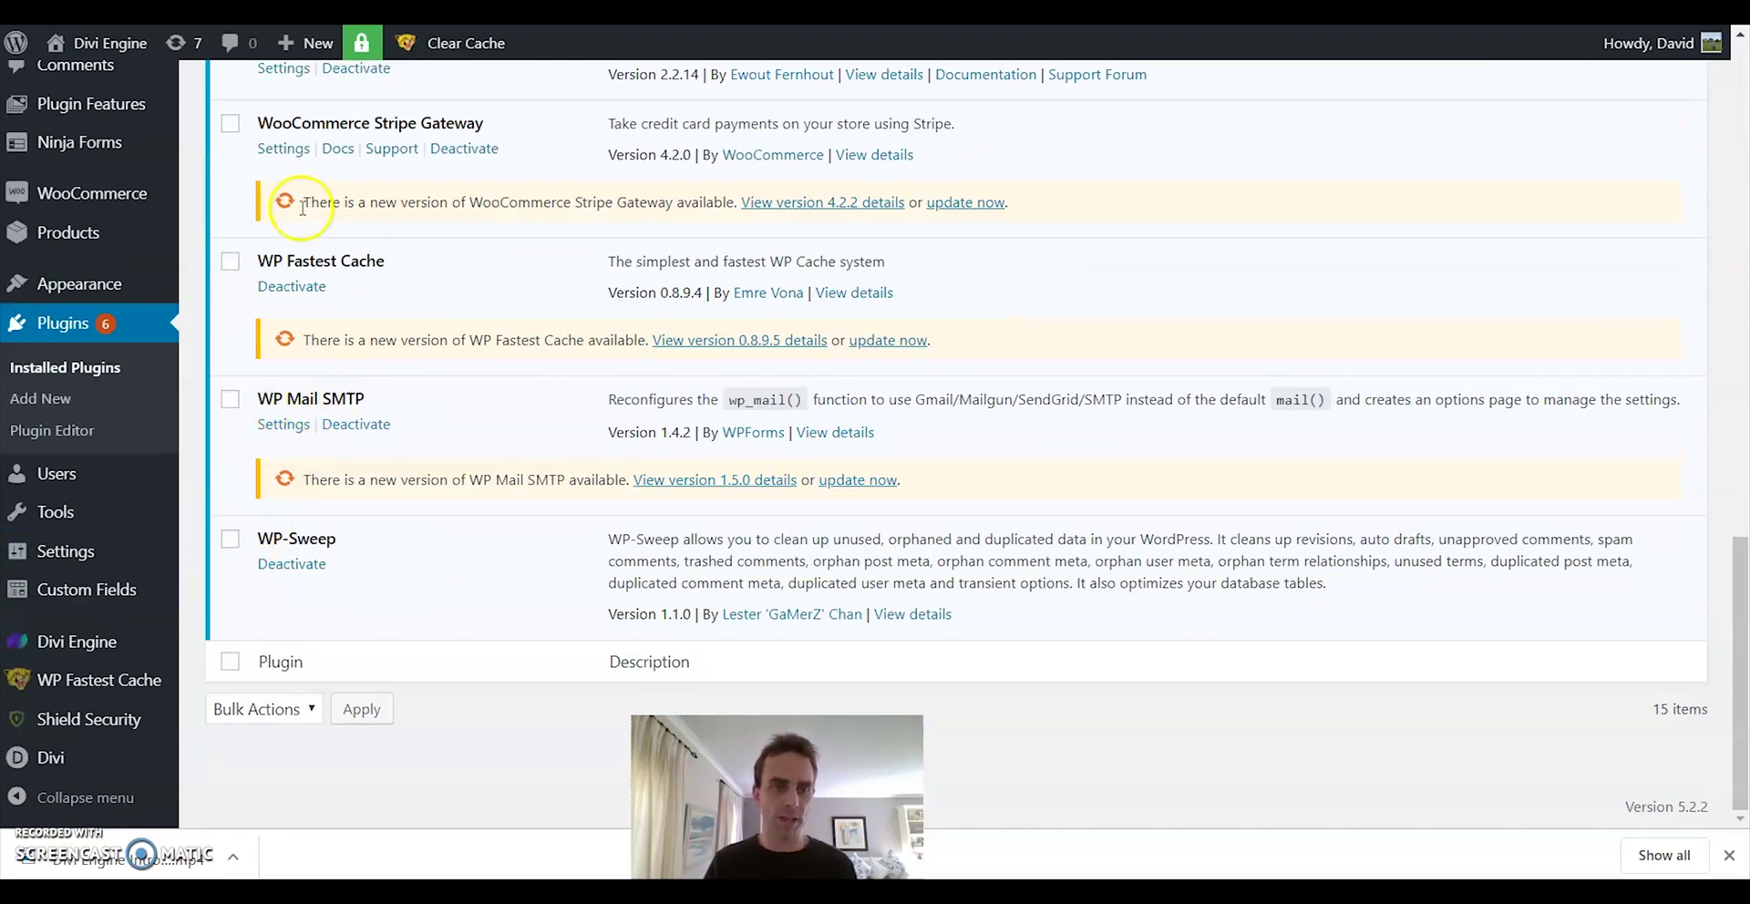
scroll(304, 273, "up", 1)
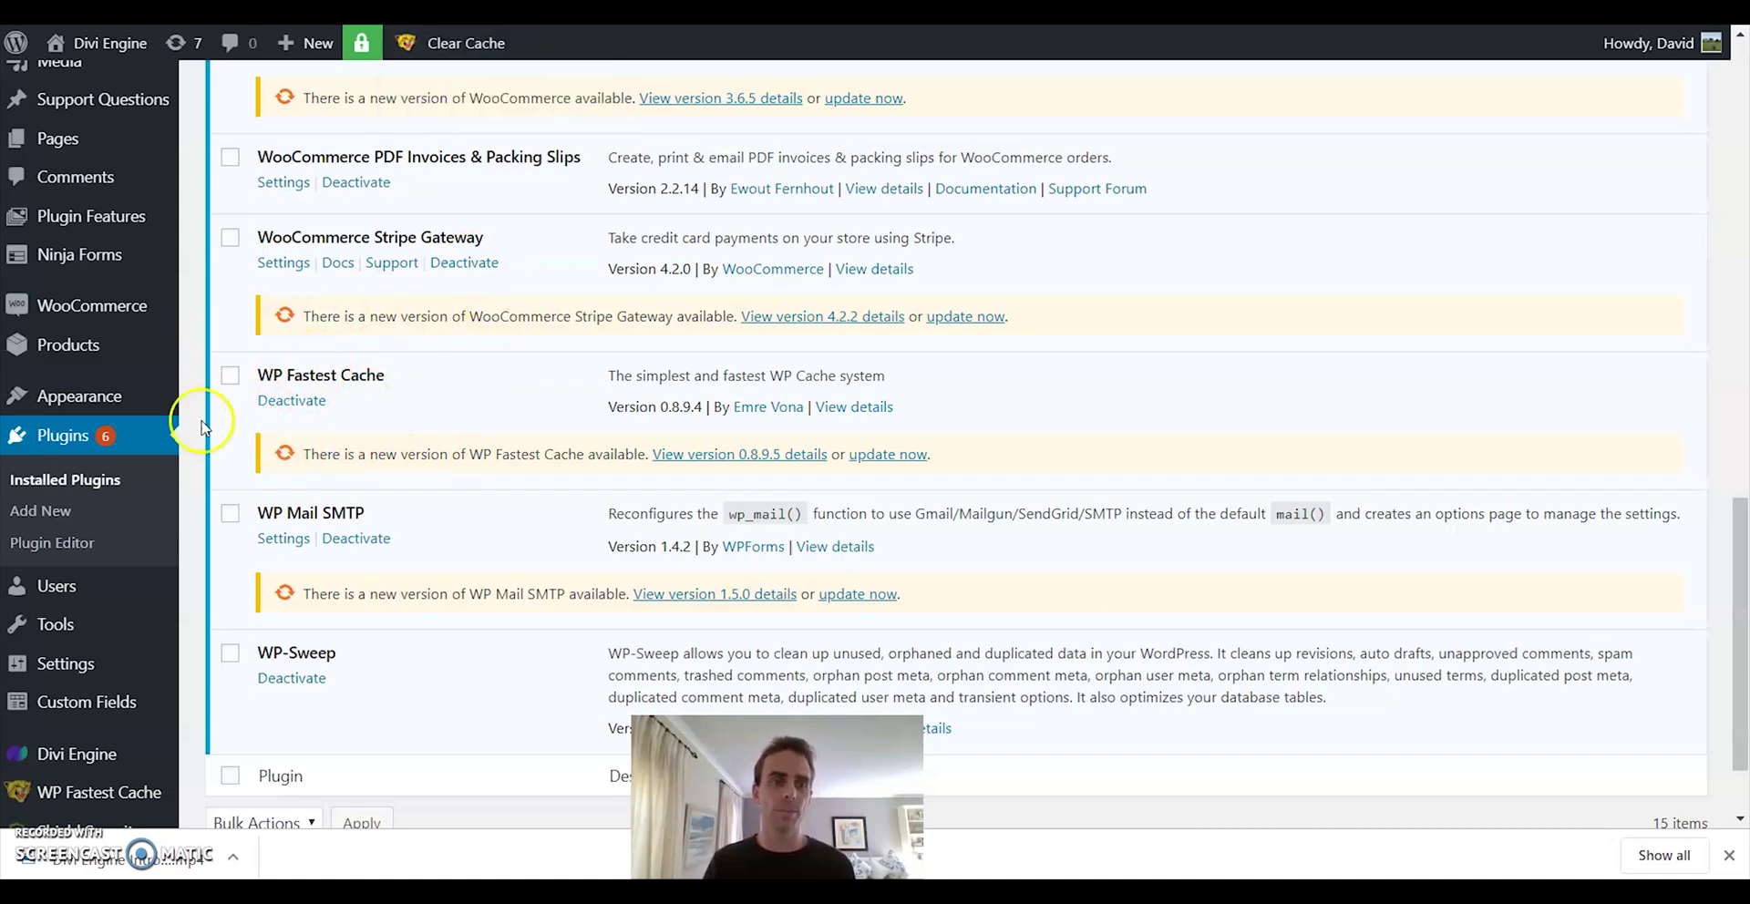
scroll(123, 429, "down", 1)
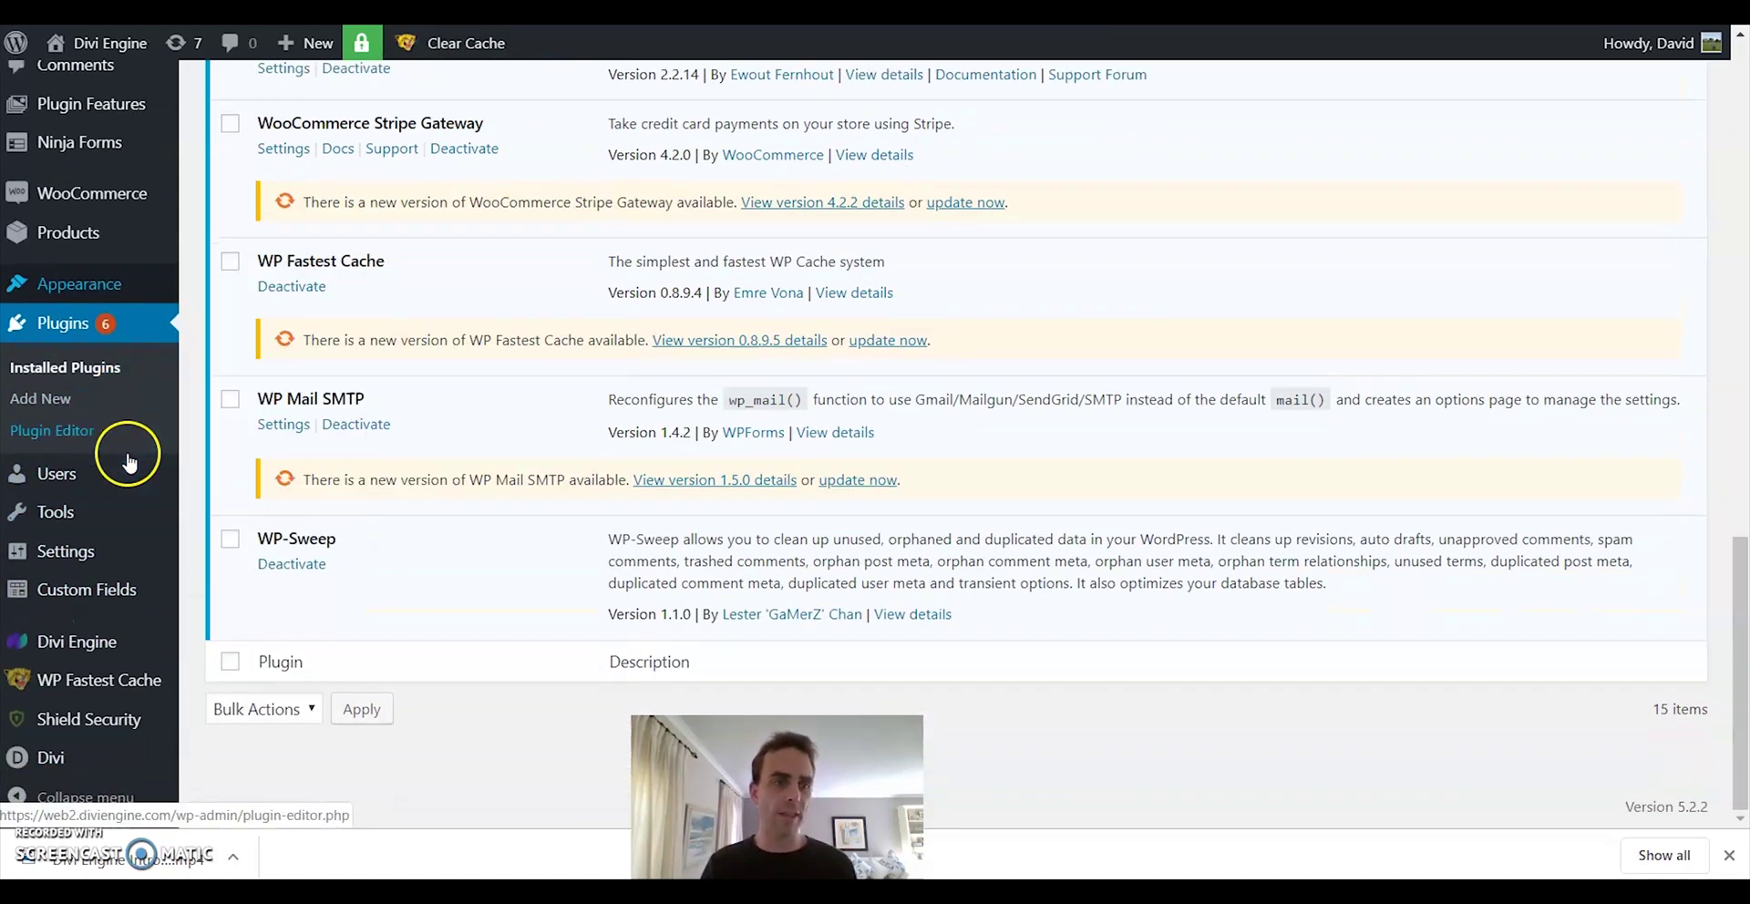
mouse_move(51, 757)
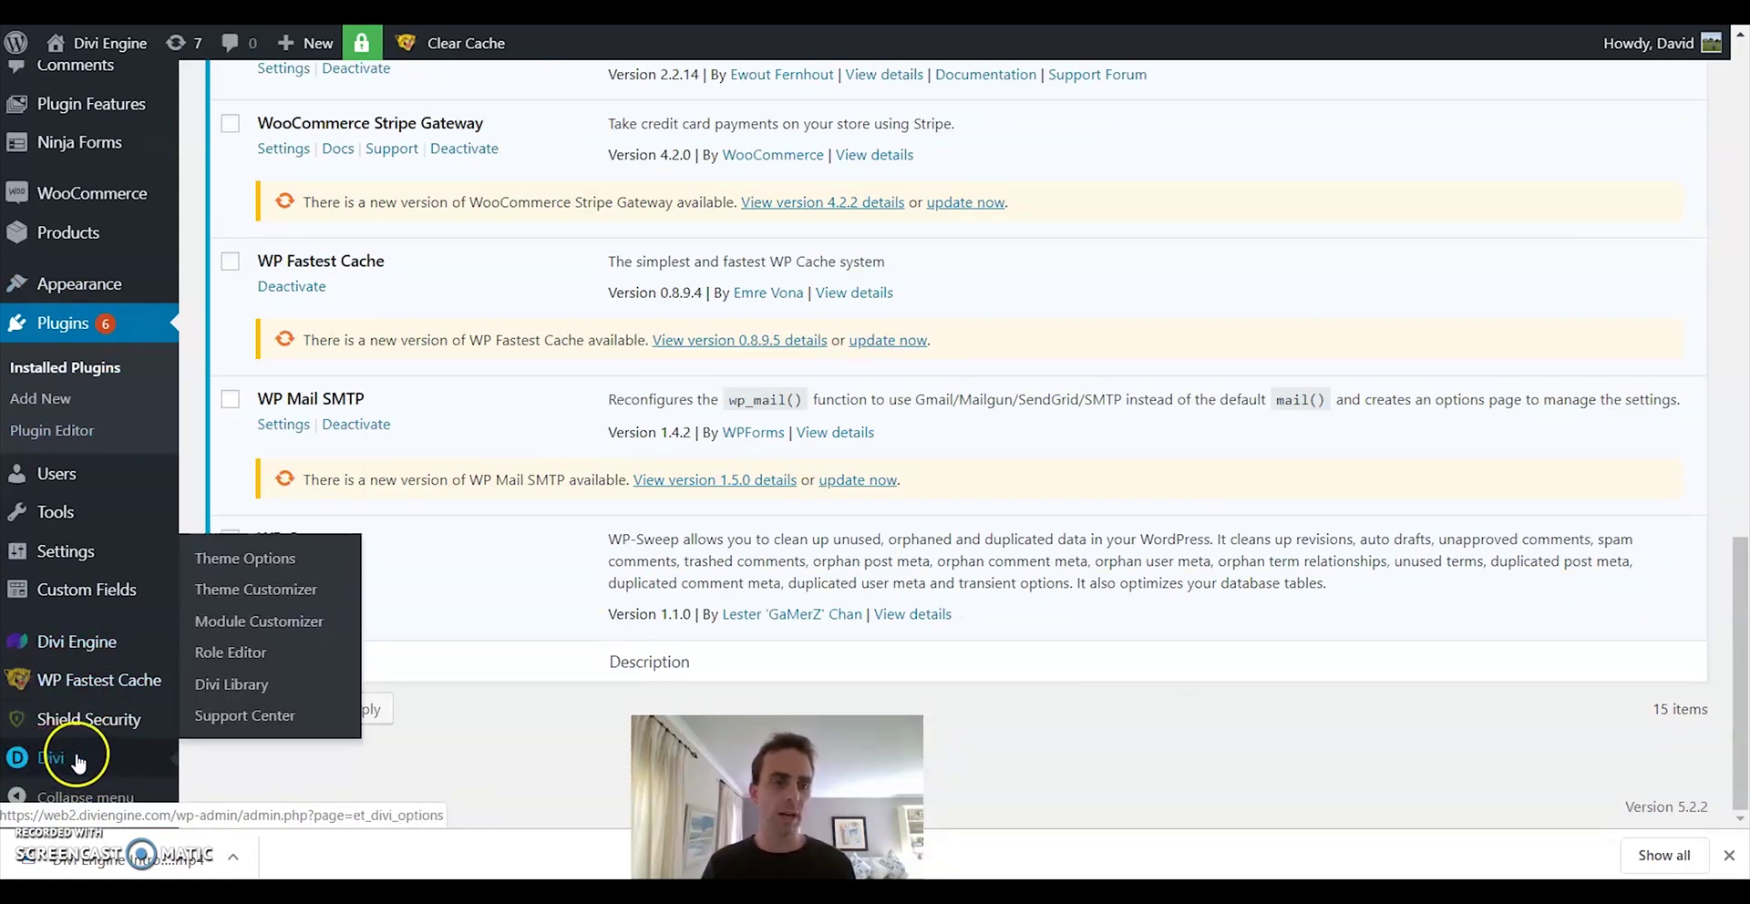
In Divi Theme Options Builder > Advanced, toggle Static CSS File Generation on then off, then save.
left_click(227, 574)
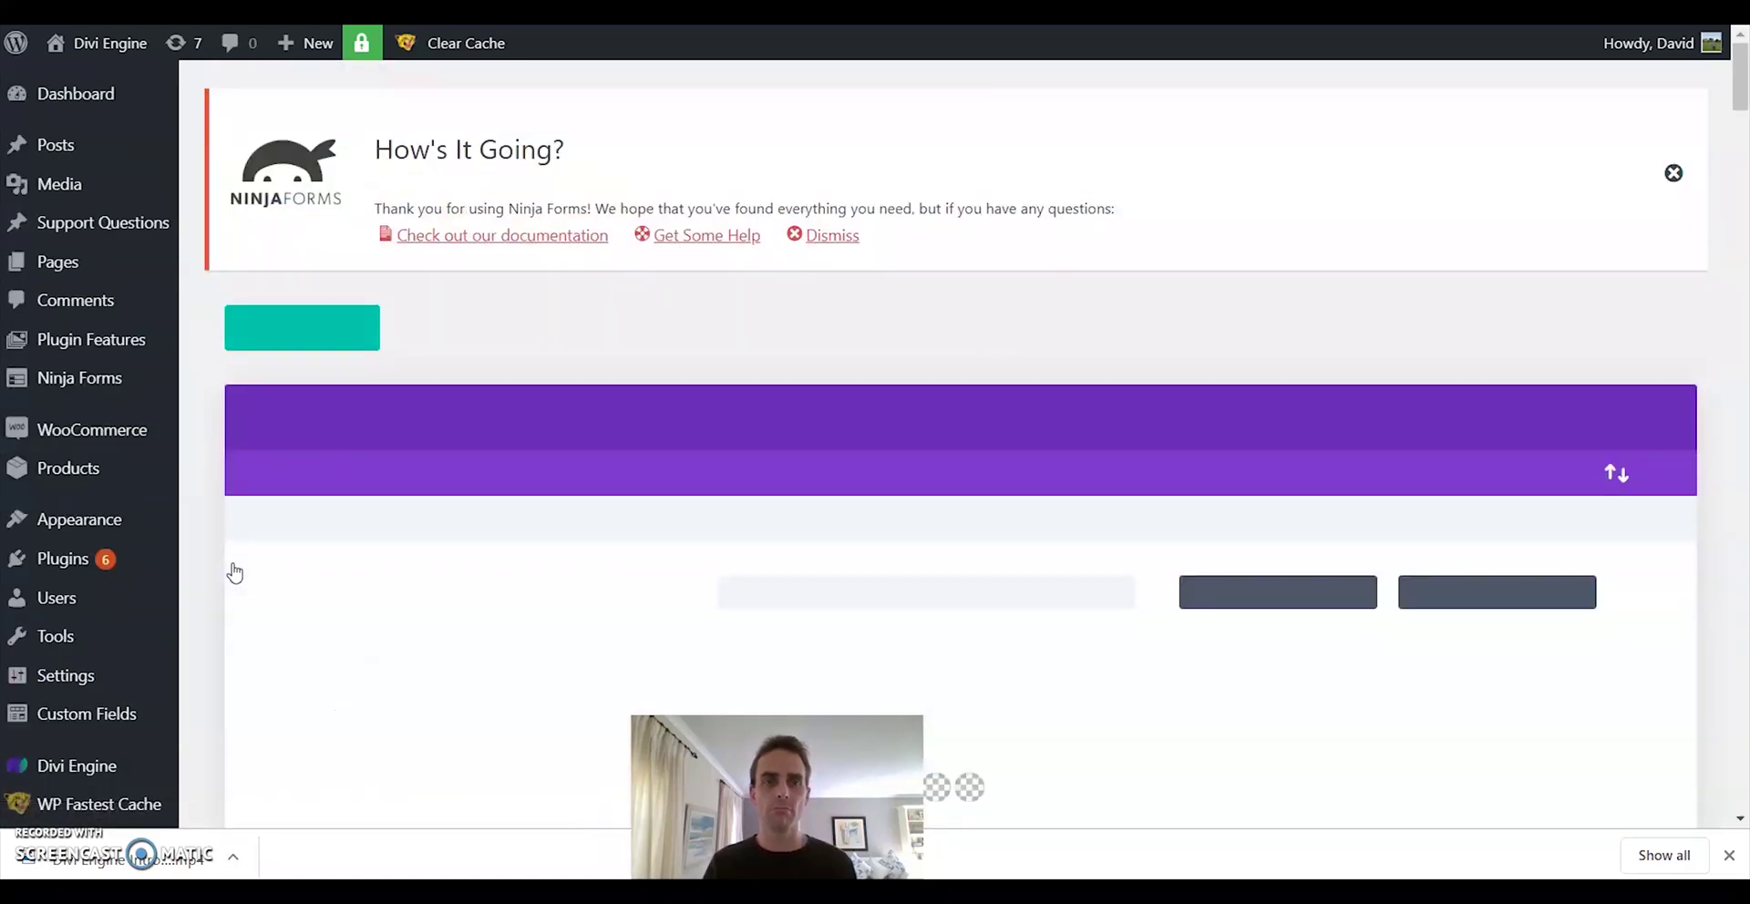
left_click(566, 476)
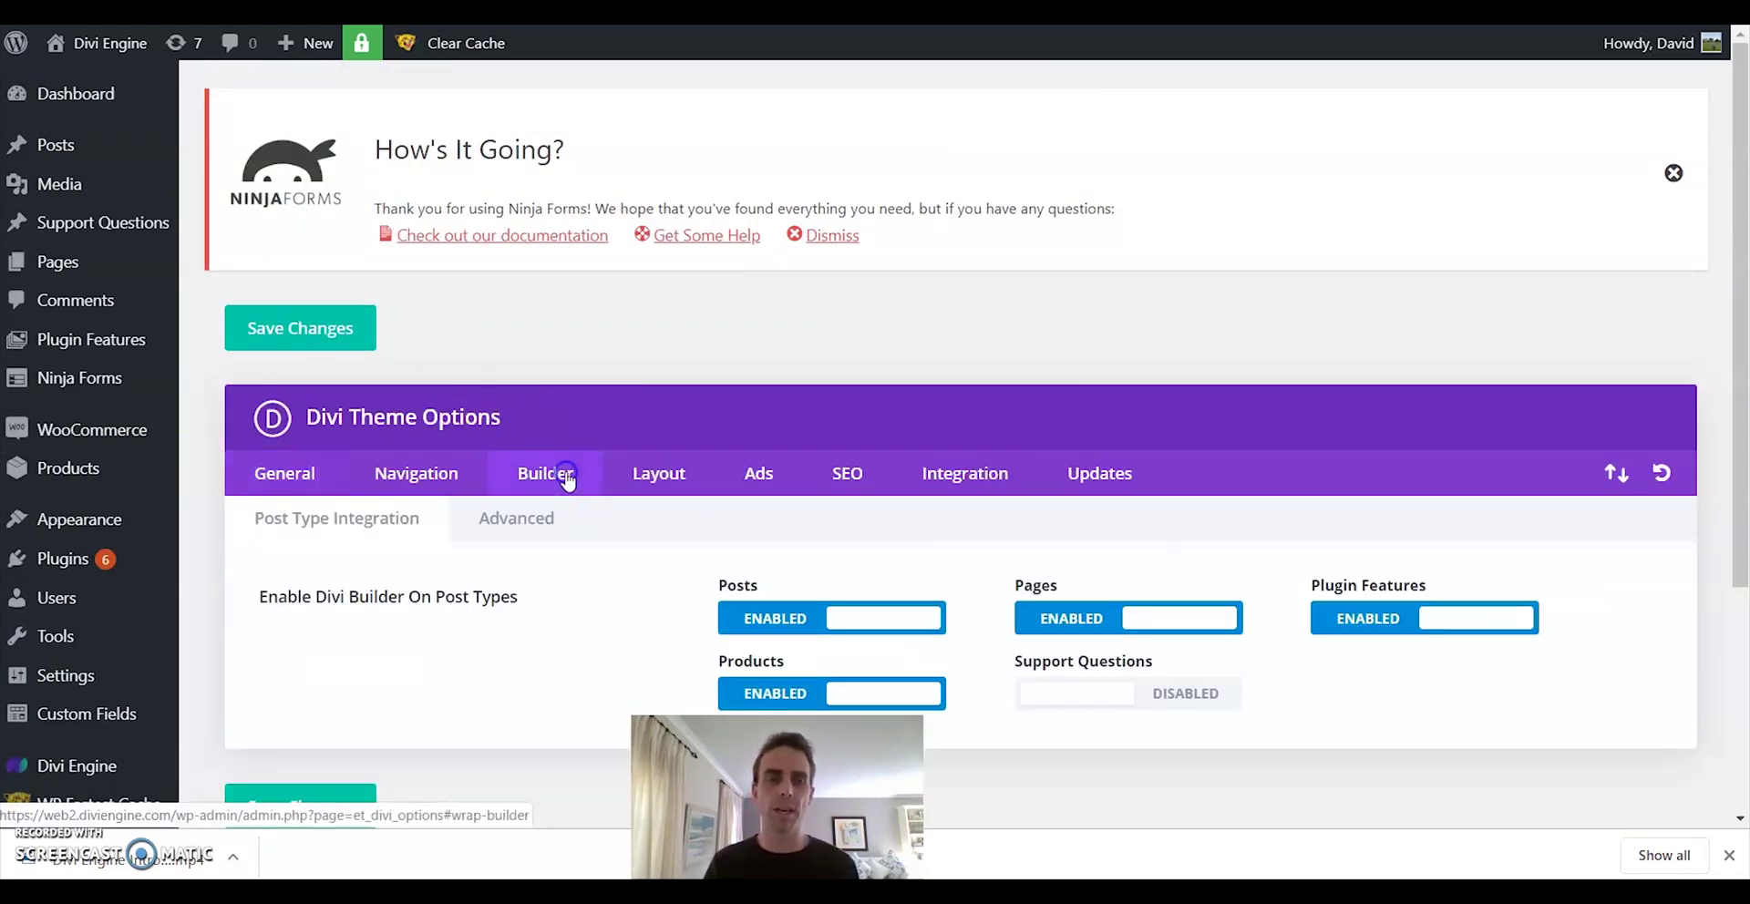
scroll(928, 374, "down", 3)
left_click(507, 293)
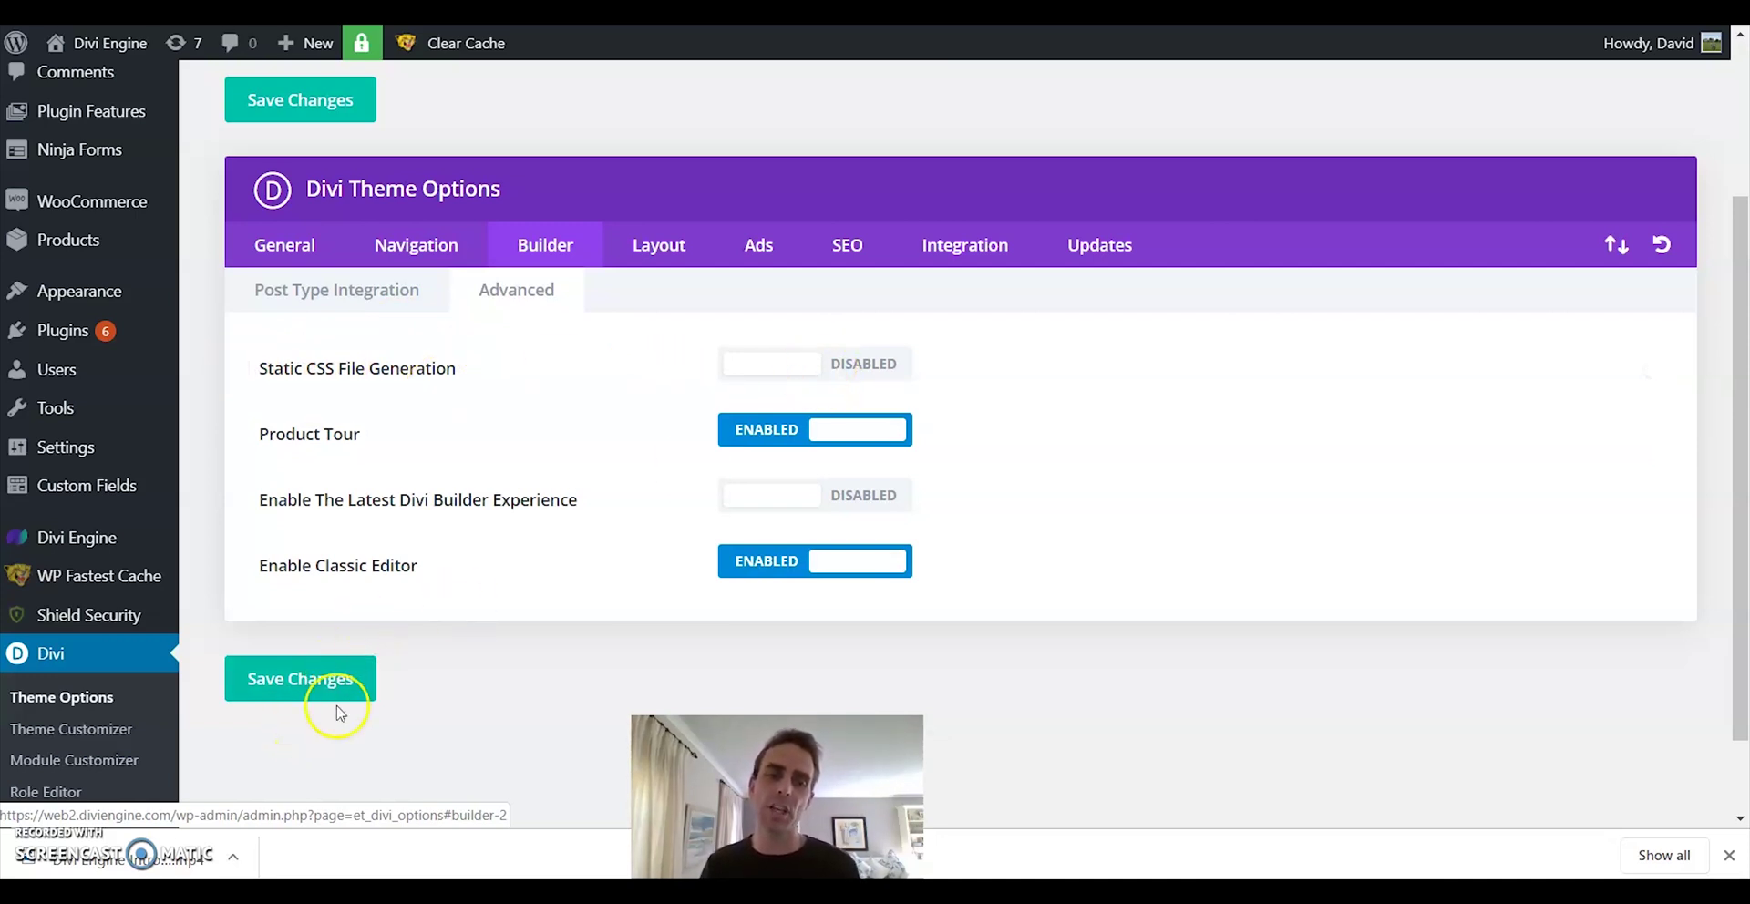
left_click(840, 375)
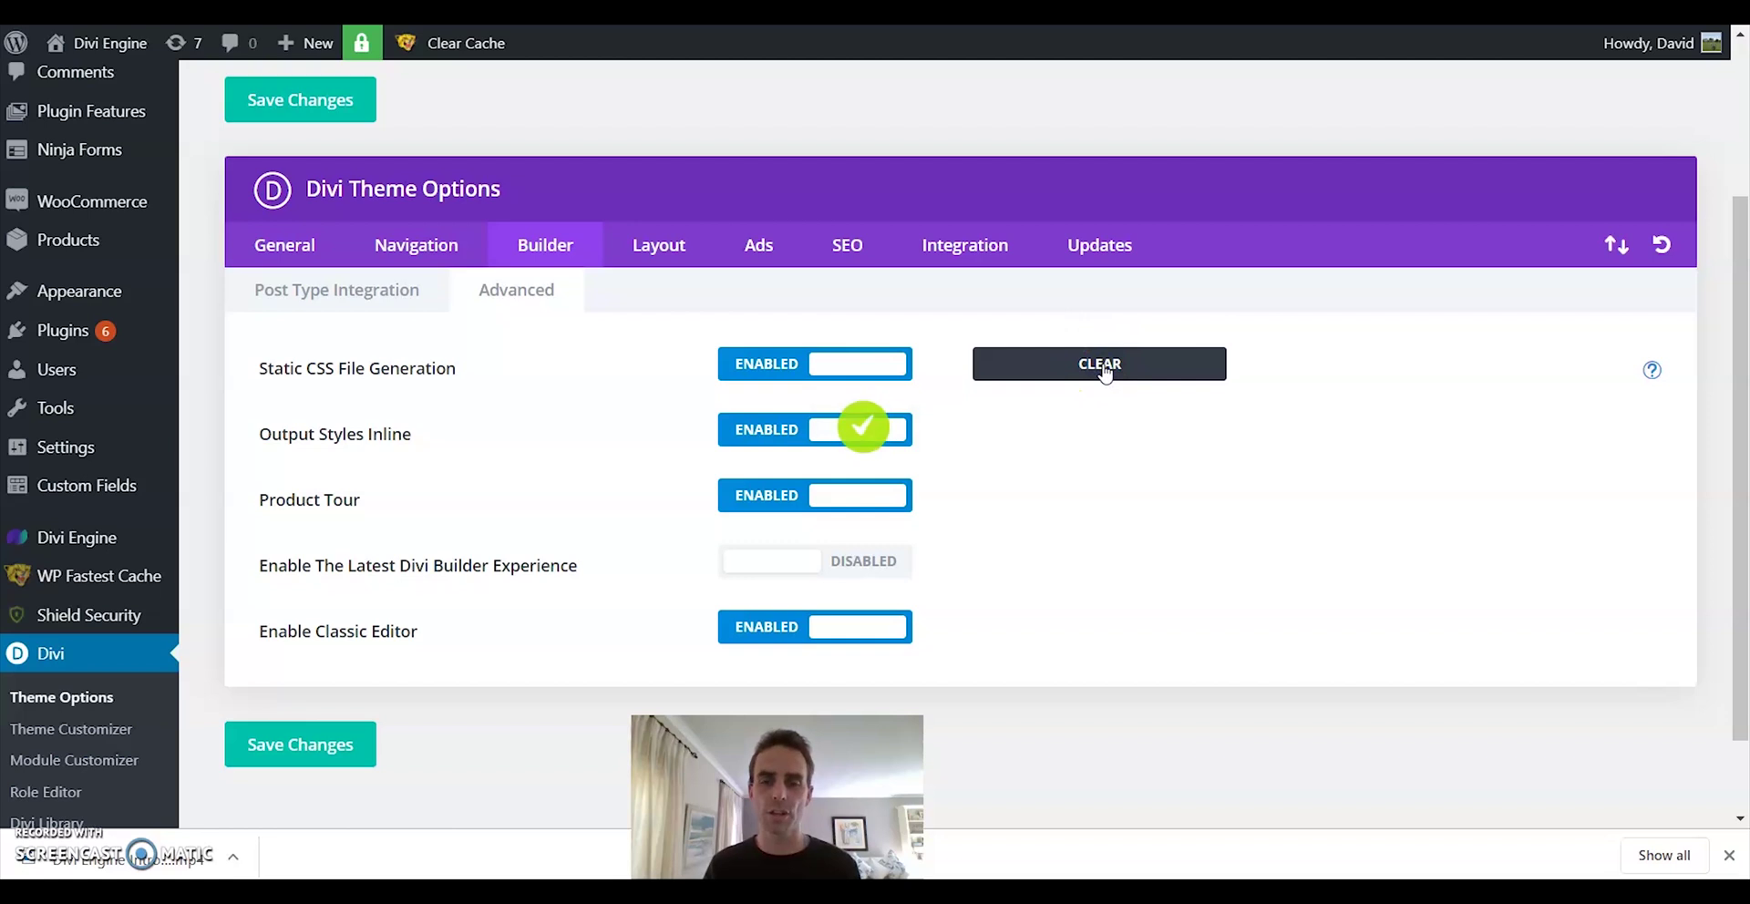
left_click(784, 369)
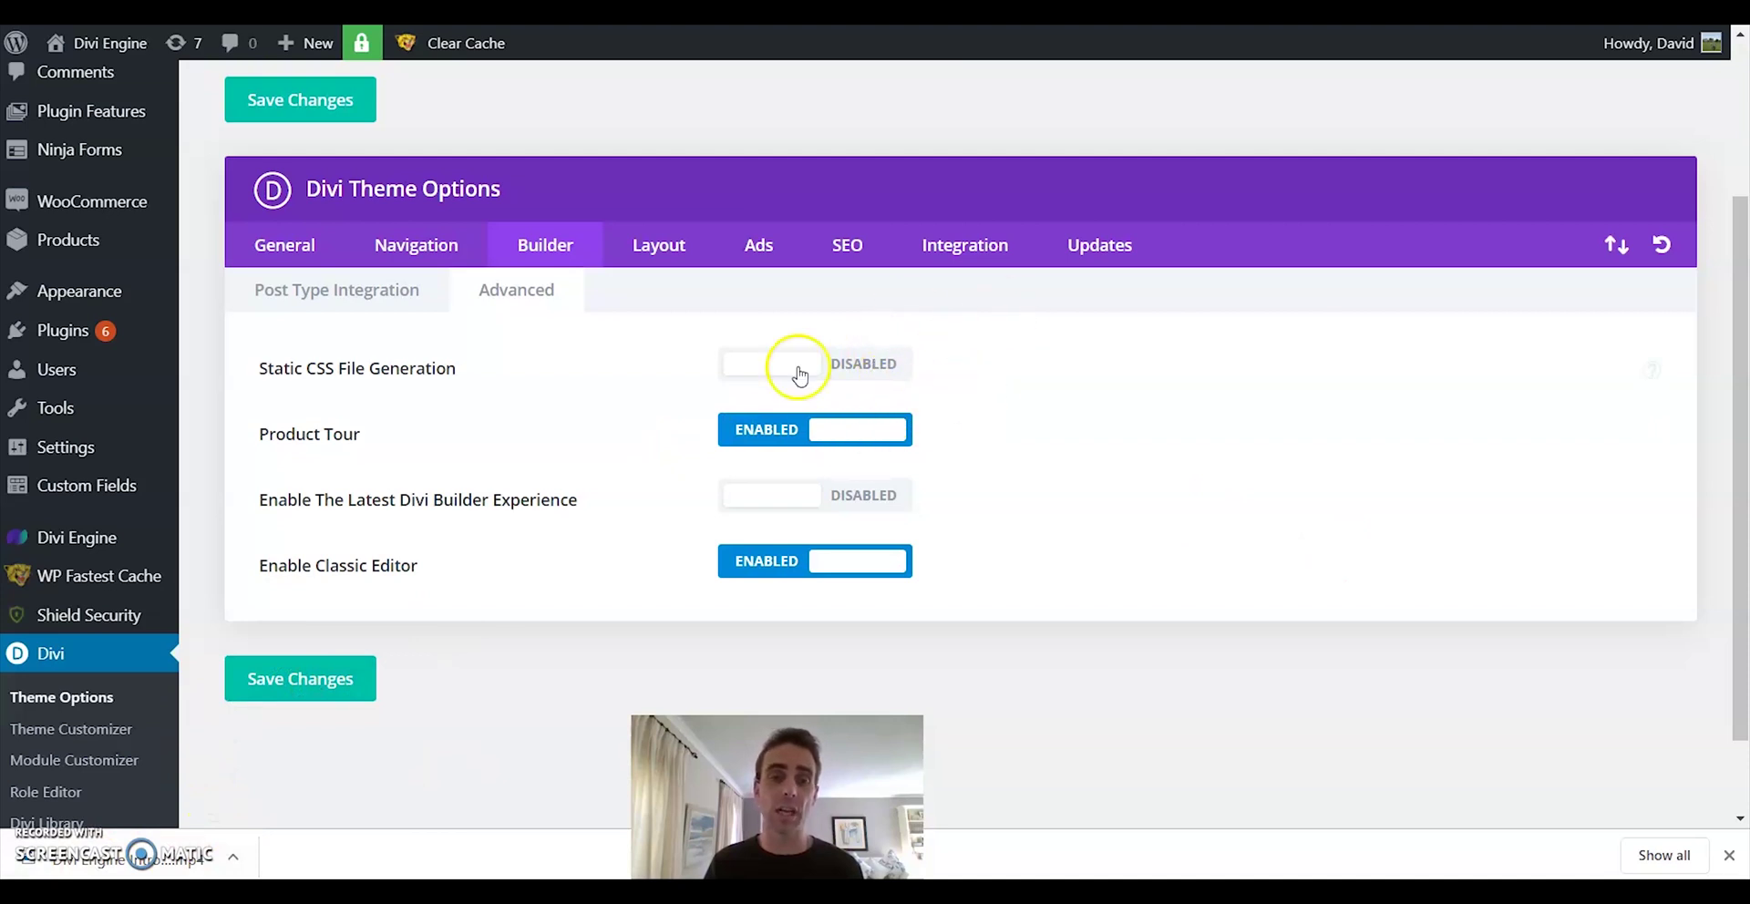
left_click(280, 685)
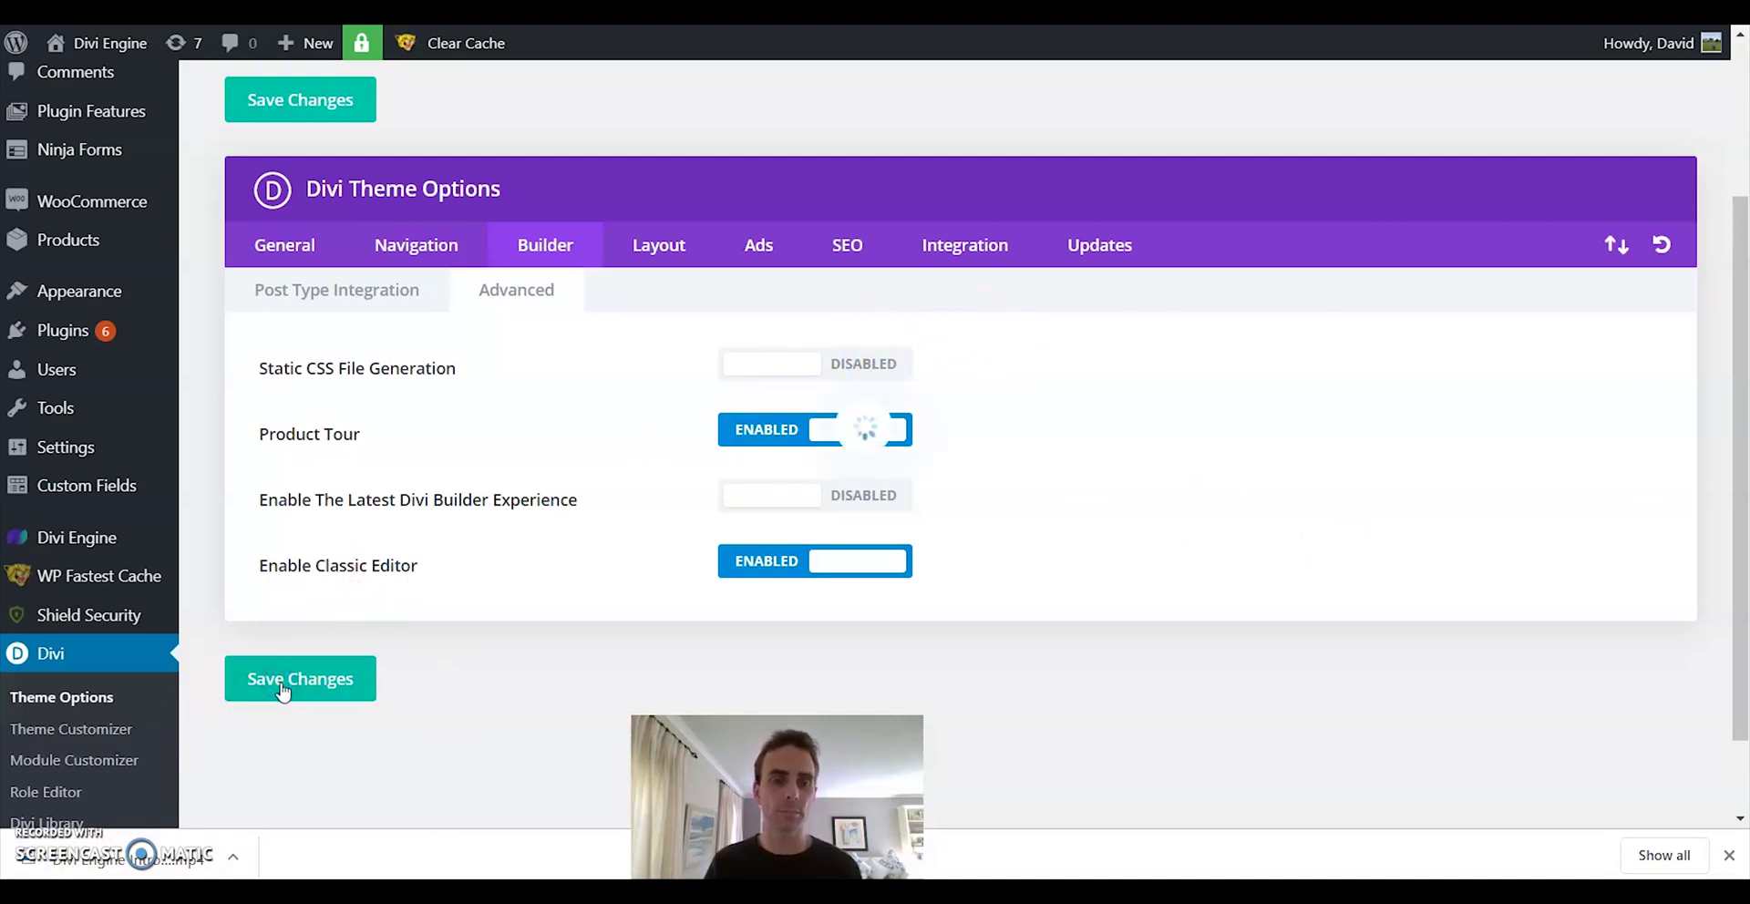